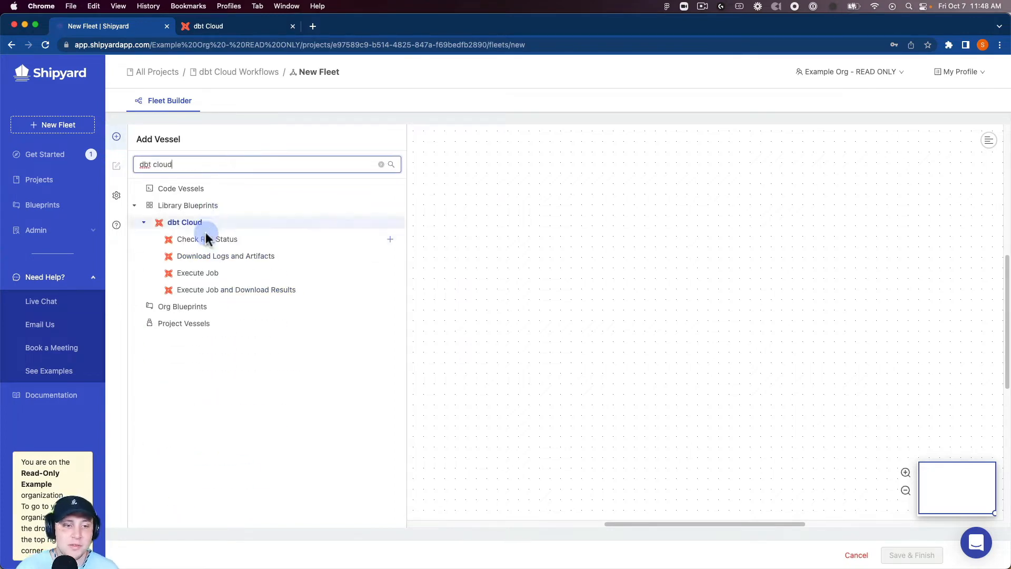
Step: Add a dbt Cloud Execute Job vessel, dismiss its help note, and place it in the upper-left area of the canvas
{"action": "left_click", "coordinate": [207, 280]}
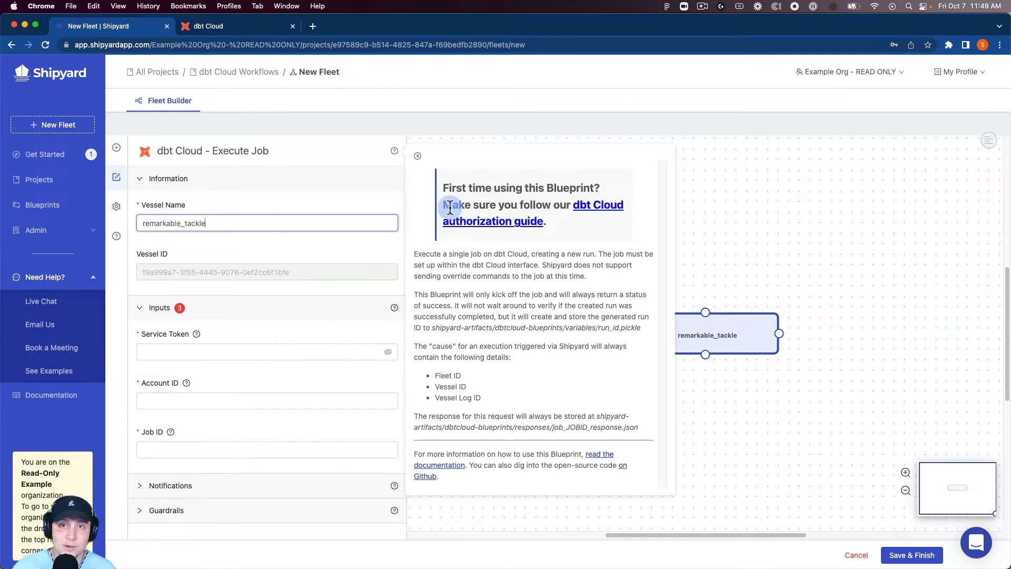
{"action": "left_click", "coordinate": [418, 158]}
{"action": "left_click_drag", "start_coordinate": [652, 327], "coordinate": [444, 226]}
Step: Name the Execute Job vessel "Execute dbt Cloud Job"
{"action": "double_click", "coordinate": [332, 219]}
{"action": "type", "text": "Execx"}
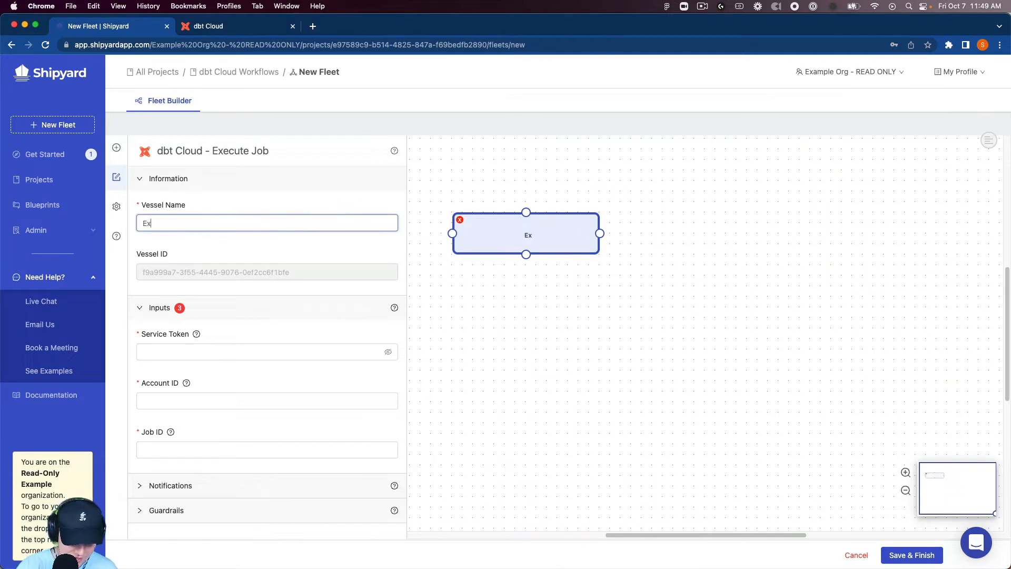
{"action": "key", "text": "BackSpace"}
{"action": "key", "text": "BackSpace"}
{"action": "type", "text": "cute "}
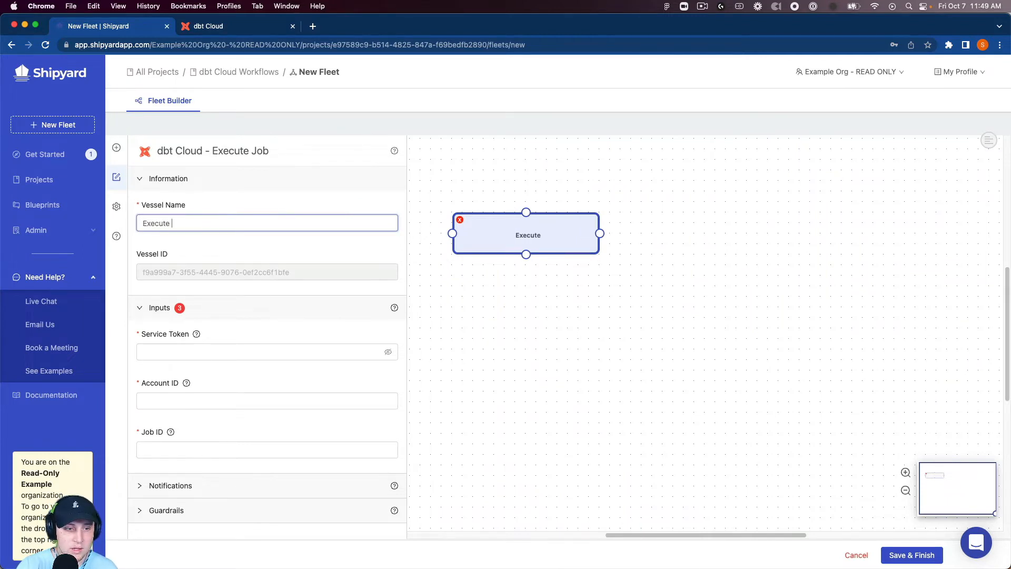
{"action": "type", "text": "dbt Cloud Job"}
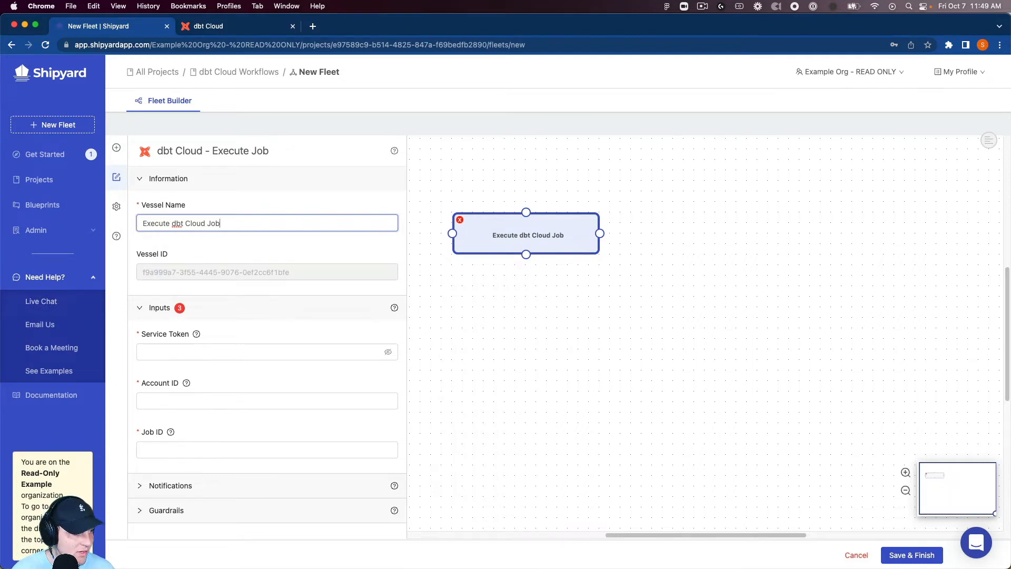
Step: Paste the dbt Cloud service token into the vessel and fill in the account ID taken from the dbt Cloud job page's URL
{"action": "left_click", "coordinate": [180, 351]}
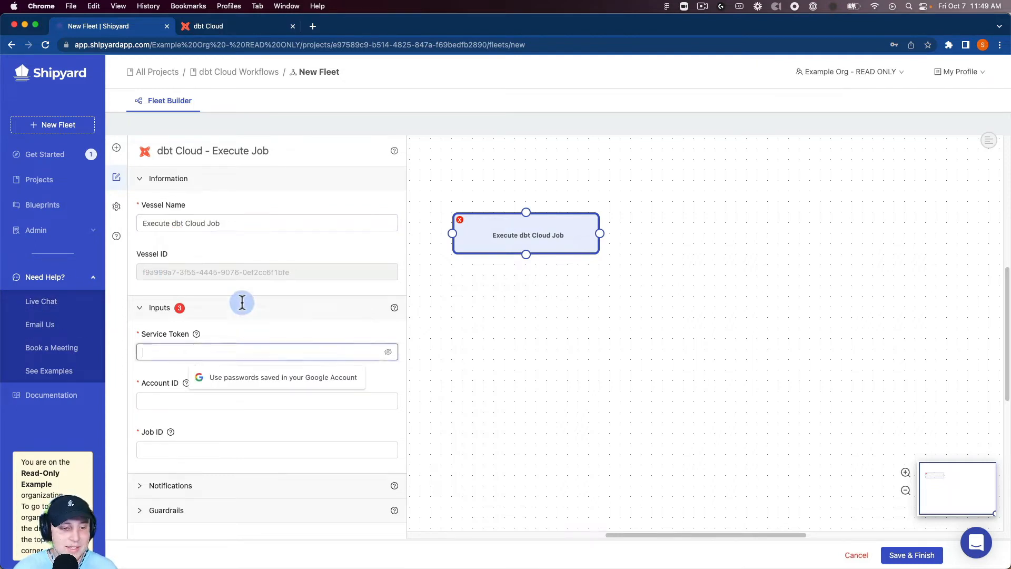
{"action": "key", "text": "super+v"}
{"action": "left_click", "coordinate": [206, 26]}
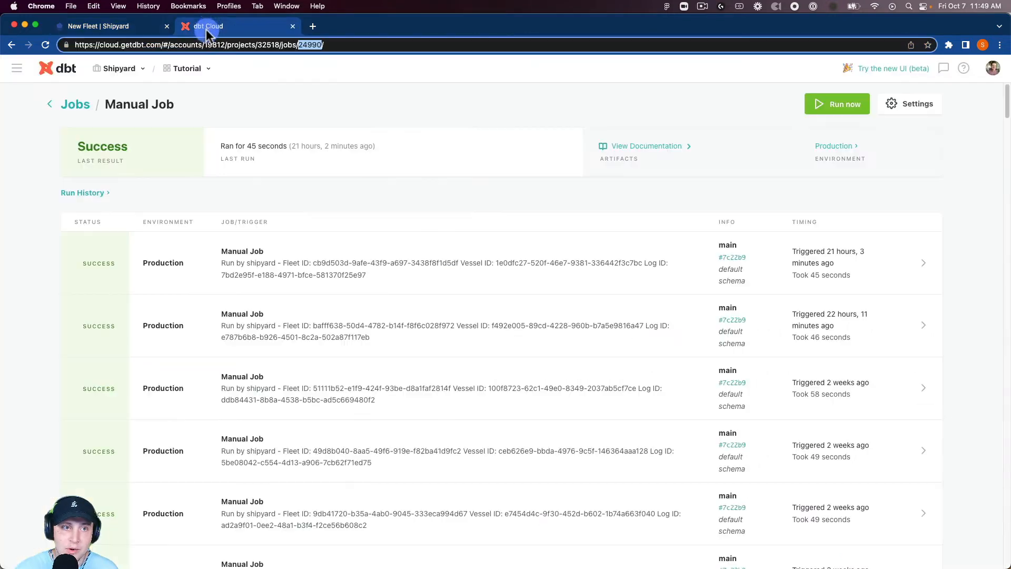
{"action": "double_click", "coordinate": [218, 44]}
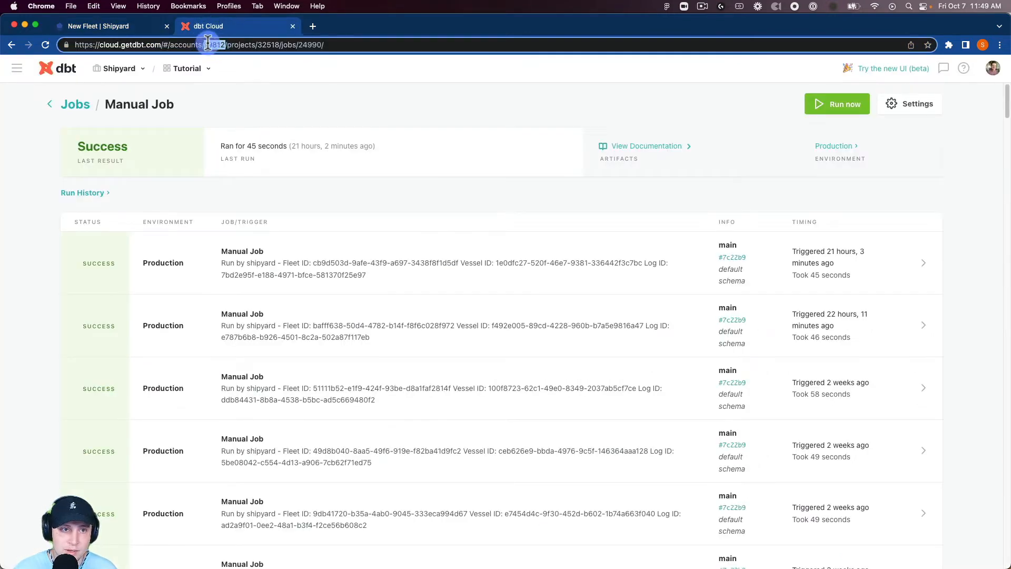
{"action": "left_click", "coordinate": [157, 28]}
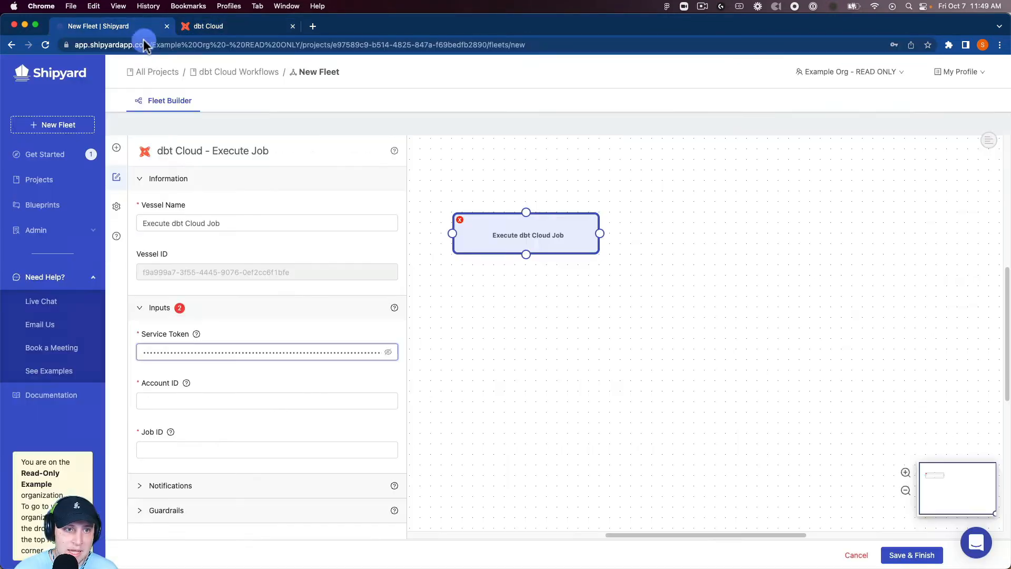
{"action": "left_click", "coordinate": [218, 403]}
{"action": "type", "text": "19812"}
Step: Copy the job ID 24990 from the dbt Cloud job URL into the vessel's Job ID, and expand its notification settings
{"action": "left_click", "coordinate": [216, 27]}
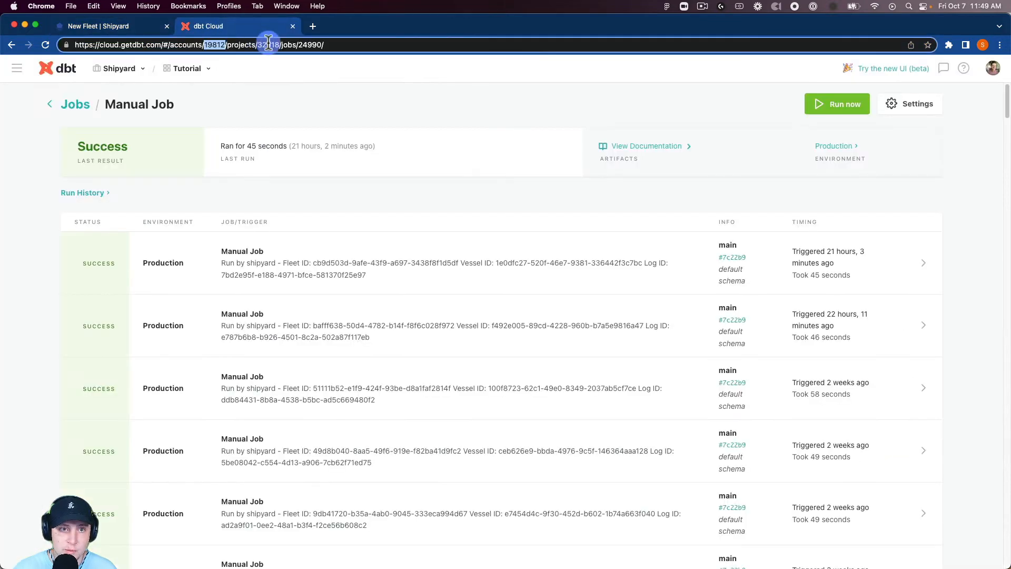
{"action": "double_click", "coordinate": [311, 44]}
{"action": "key", "text": "super+c"}
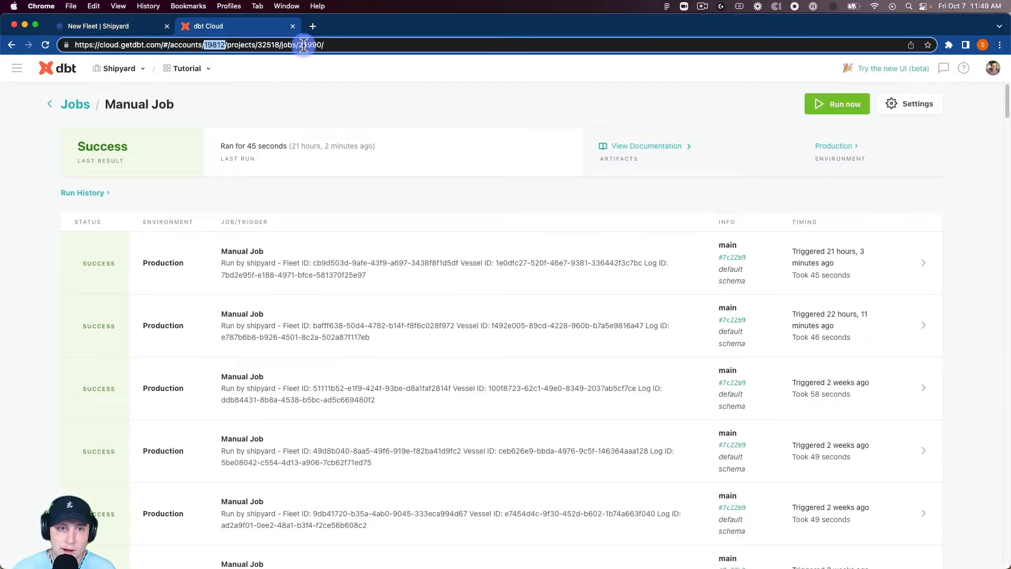
{"action": "left_click", "coordinate": [140, 28]}
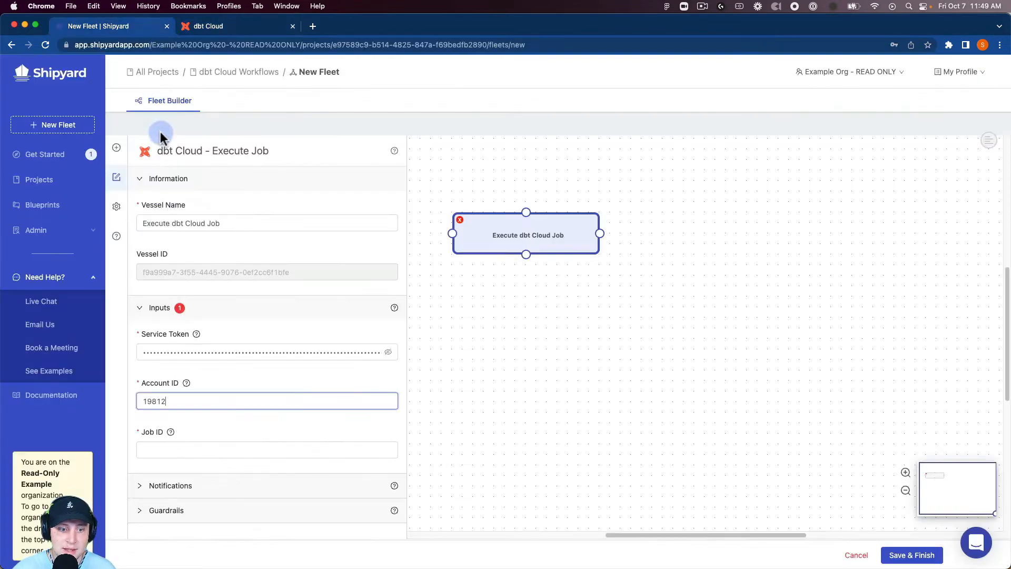
{"action": "left_click", "coordinate": [158, 450]}
{"action": "key", "text": "super+v"}
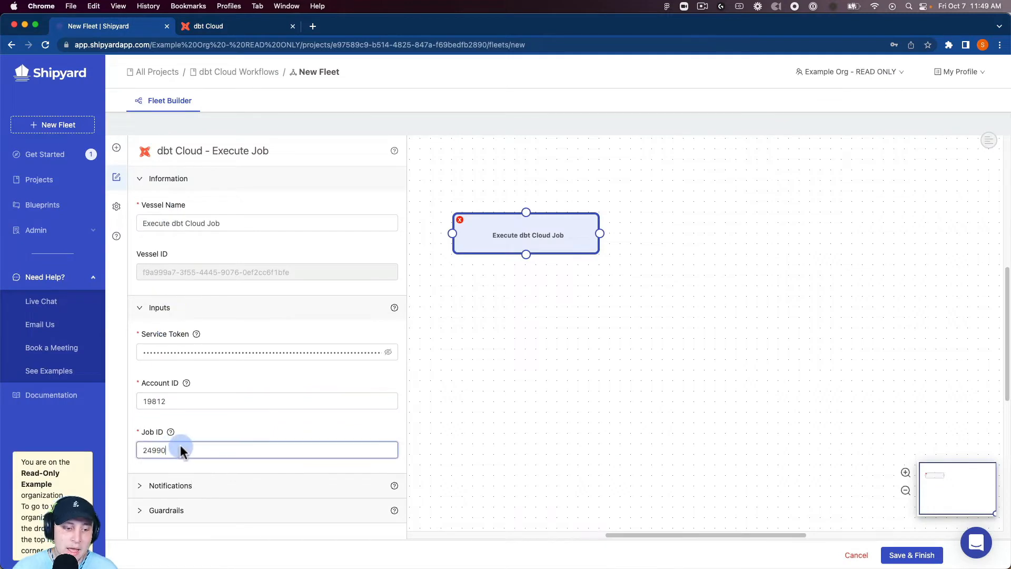
{"action": "left_click", "coordinate": [185, 494]}
{"action": "scroll", "coordinate": [181, 490], "scroll_direction": "down", "scroll_amount": 3}
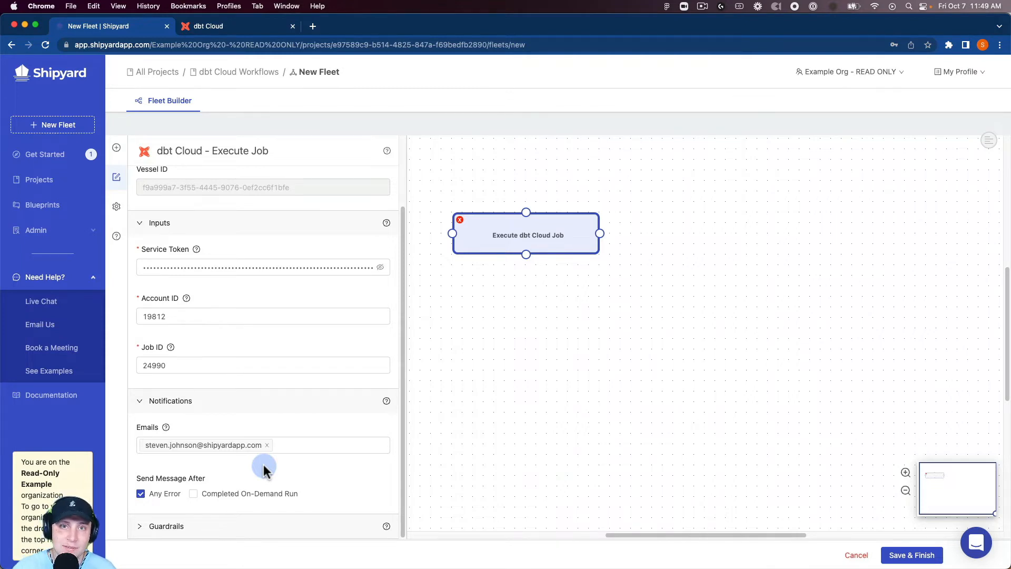
Step: Search the blueprints for "dbt cloud" and add a Check Run Status vessel, dismissing its help note
{"action": "left_click", "coordinate": [119, 157]}
{"action": "left_click", "coordinate": [190, 176]}
{"action": "type", "text": "dbt c"}
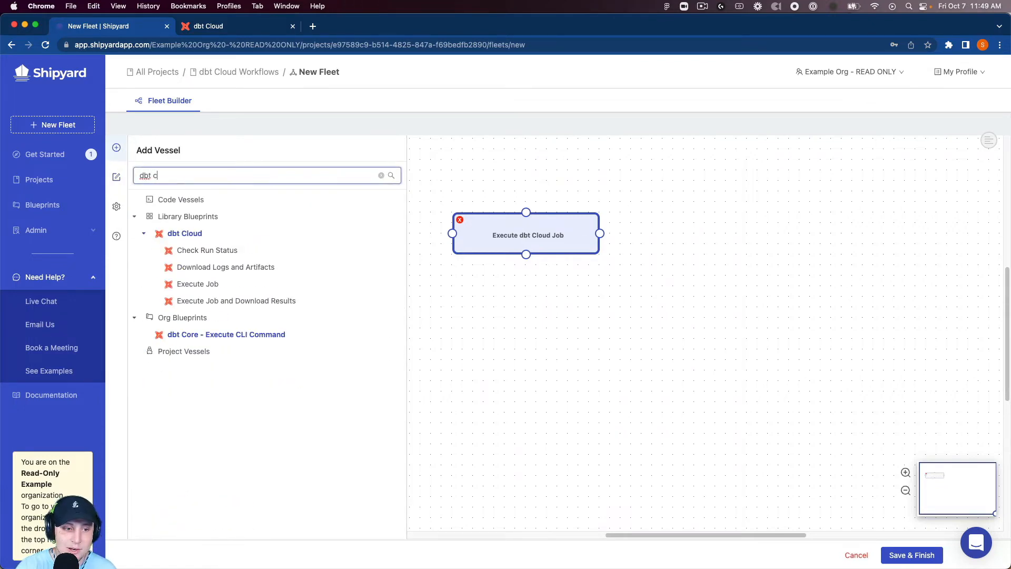
{"action": "type", "text": "loud"}
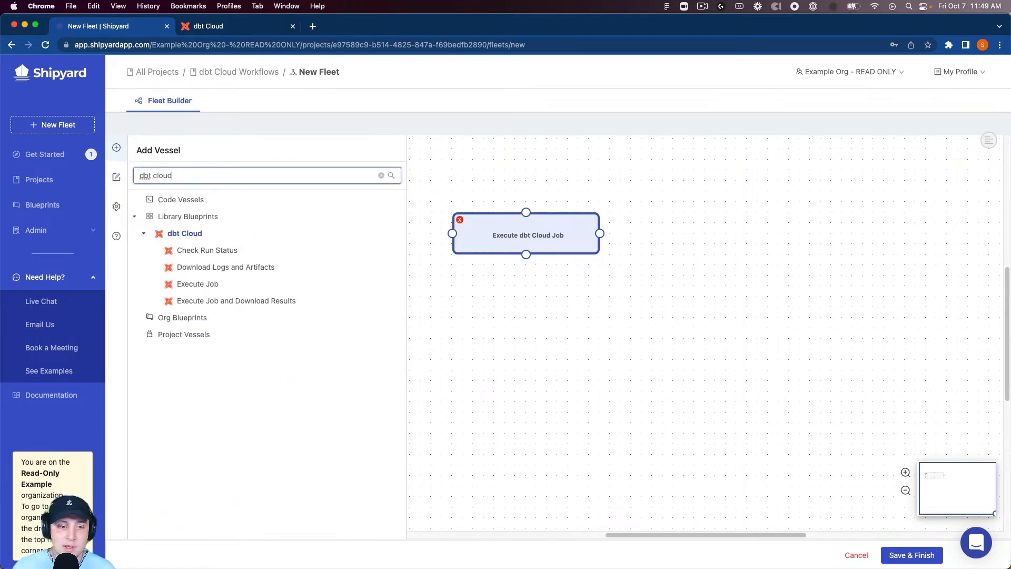
{"action": "left_click", "coordinate": [232, 254]}
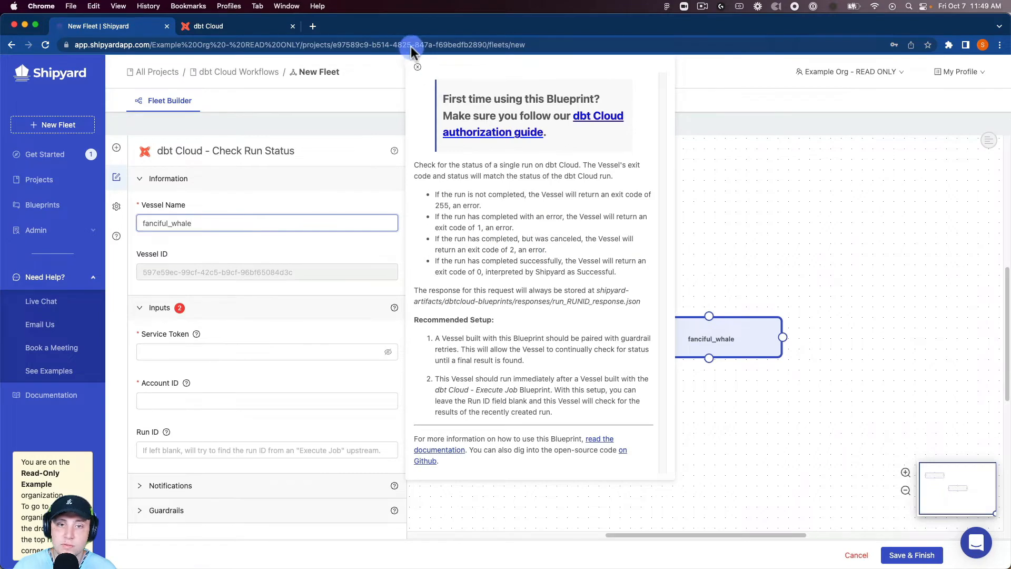
{"action": "left_click", "coordinate": [400, 103]}
Step: Name the new vessel "Check Run Status"
{"action": "triple_click", "coordinate": [289, 225]}
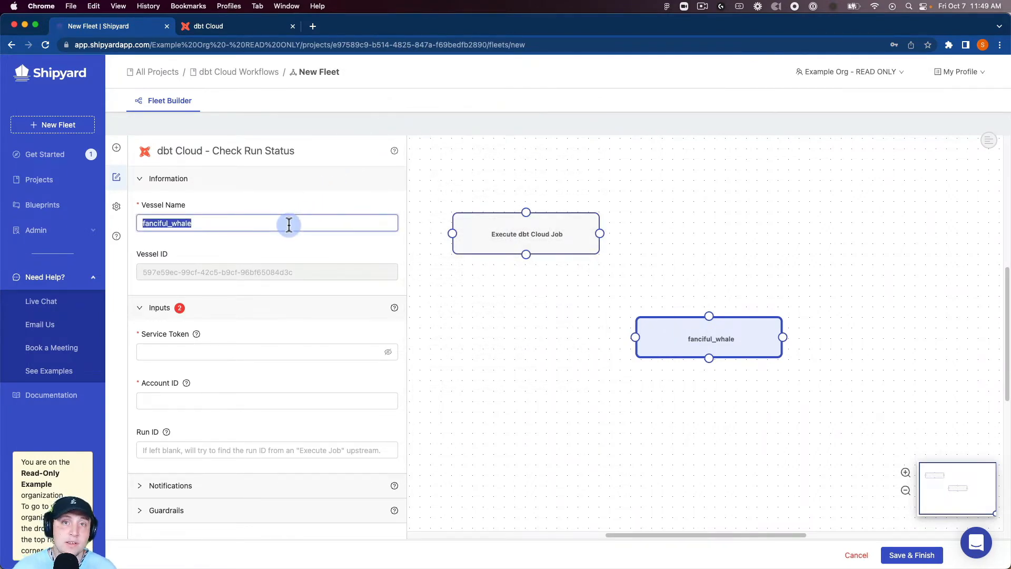
{"action": "type", "text": "Ch"}
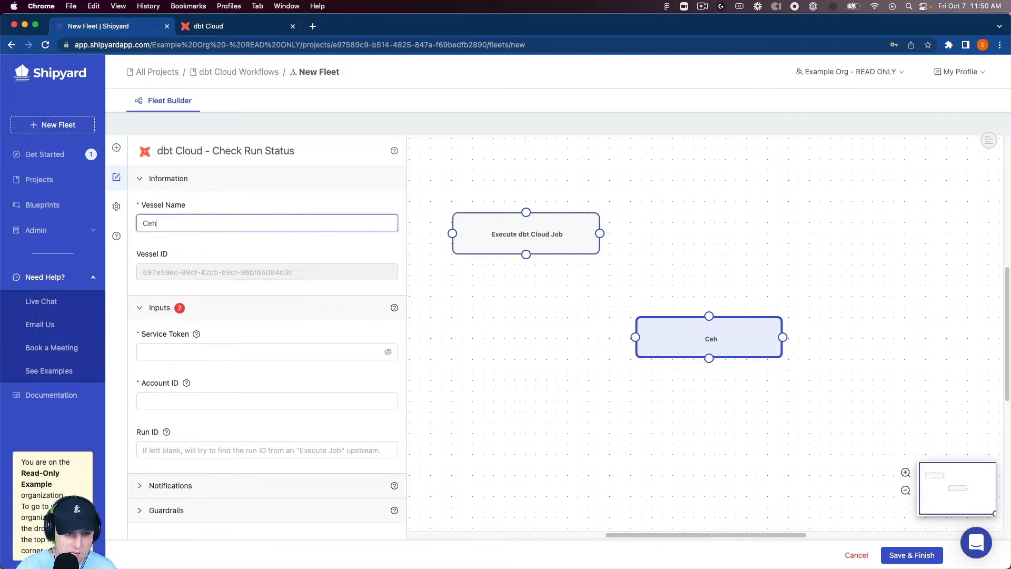
{"action": "type", "text": "eck Run"}
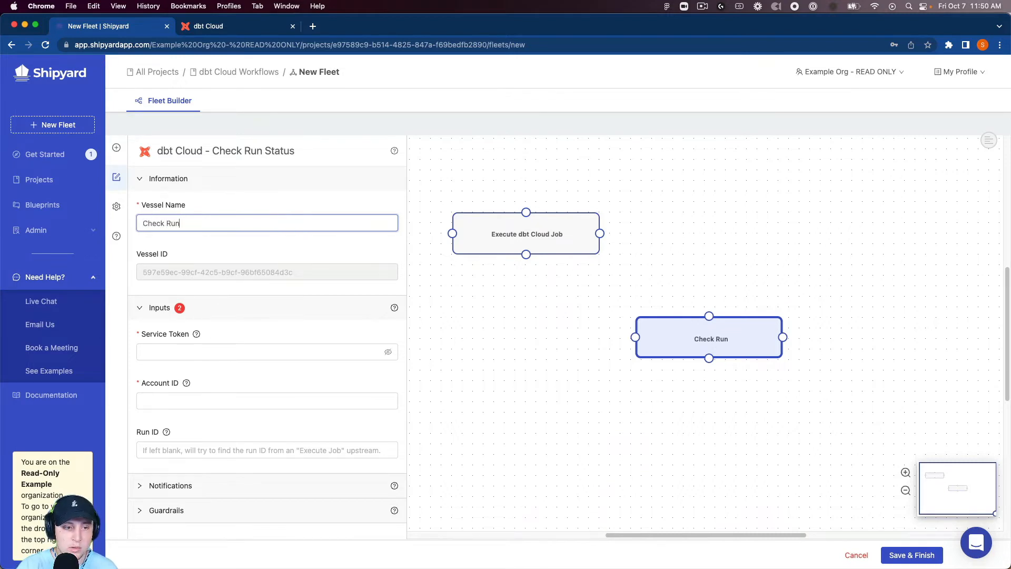
{"action": "type", "text": " Status"}
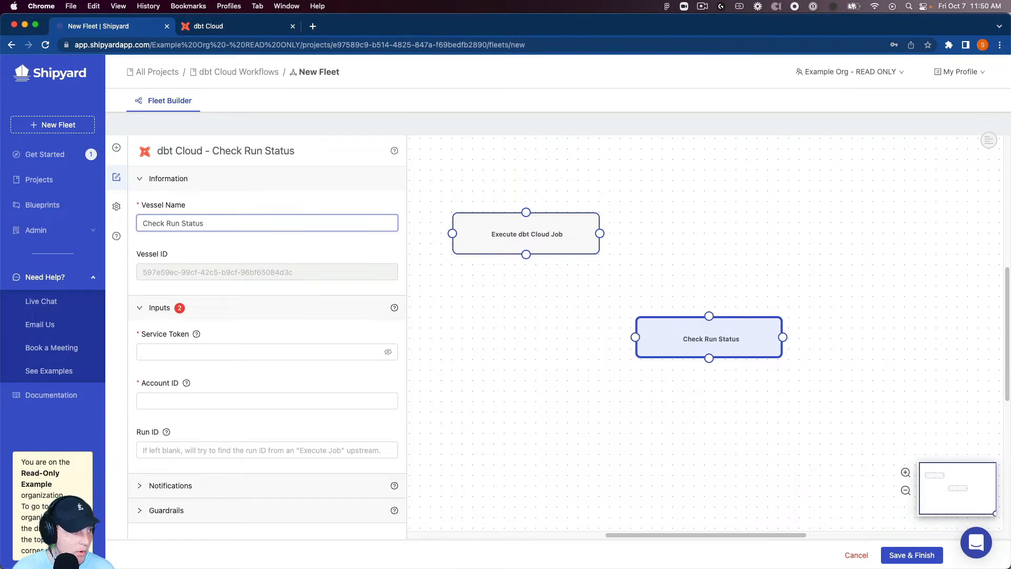
Step: Paste the service token and fill in the account ID for the Check Run Status vessel
{"action": "left_click", "coordinate": [202, 352]}
{"action": "key", "text": "super+v"}
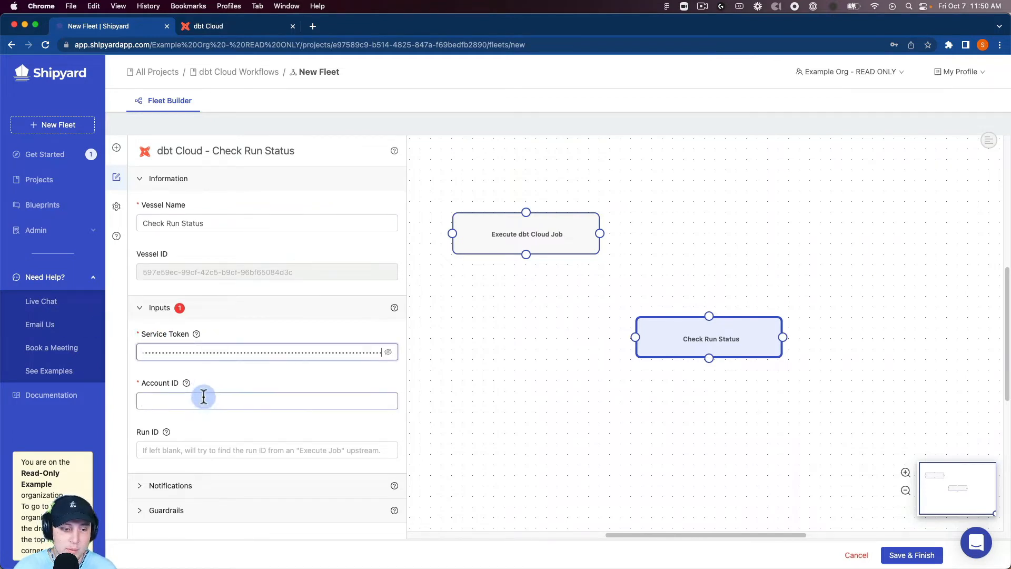
{"action": "left_click", "coordinate": [203, 398]}
{"action": "left_click", "coordinate": [199, 427]}
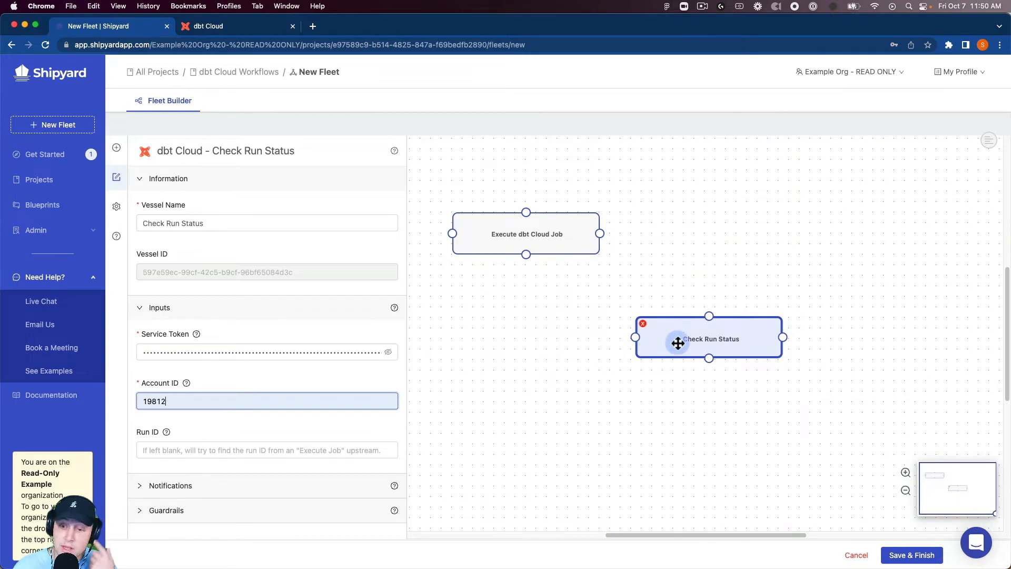
Step: Place the Check Run Status vessel to the right of Execute dbt Cloud Job and connect the first to the second
{"action": "left_click_drag", "start_coordinate": [678, 339], "coordinate": [715, 235]}
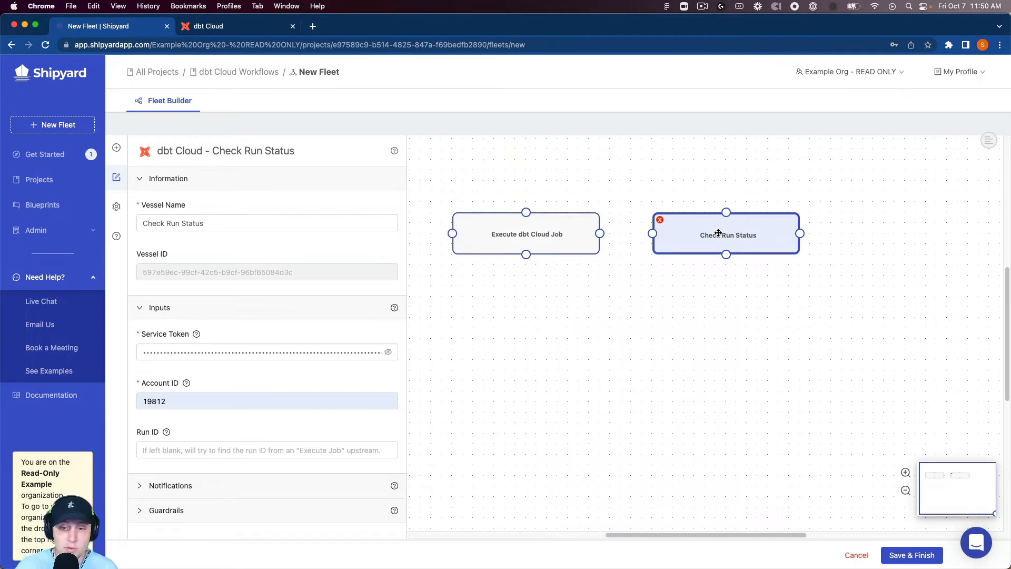
{"action": "left_click_drag", "start_coordinate": [600, 234], "coordinate": [652, 233]}
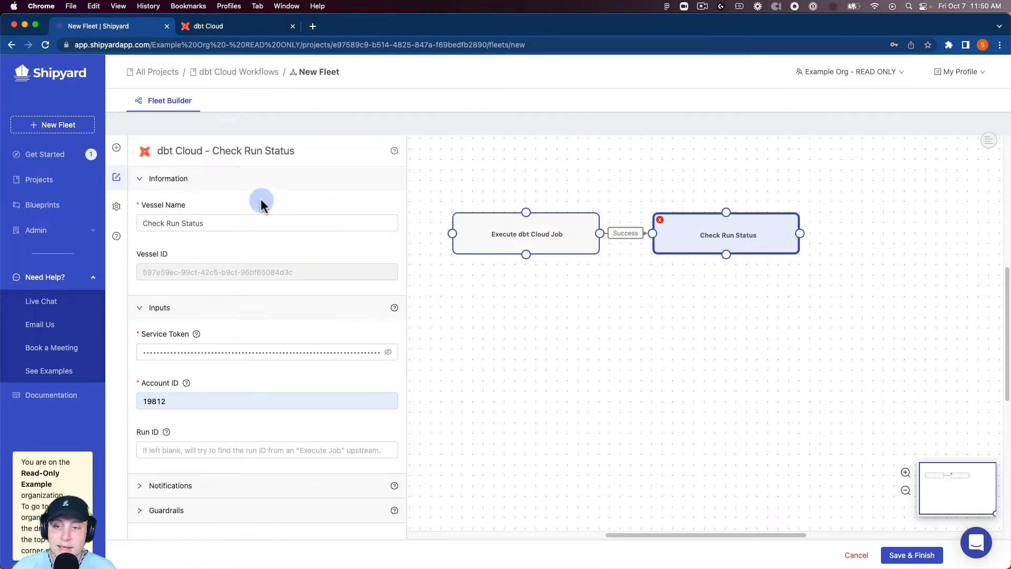
Step: Search the blueprints for "big", add a Google BigQuery Store Query Results as CSV vessel, and place it right of Check Run Status
{"action": "left_click", "coordinate": [116, 148]}
{"action": "left_click", "coordinate": [190, 177]}
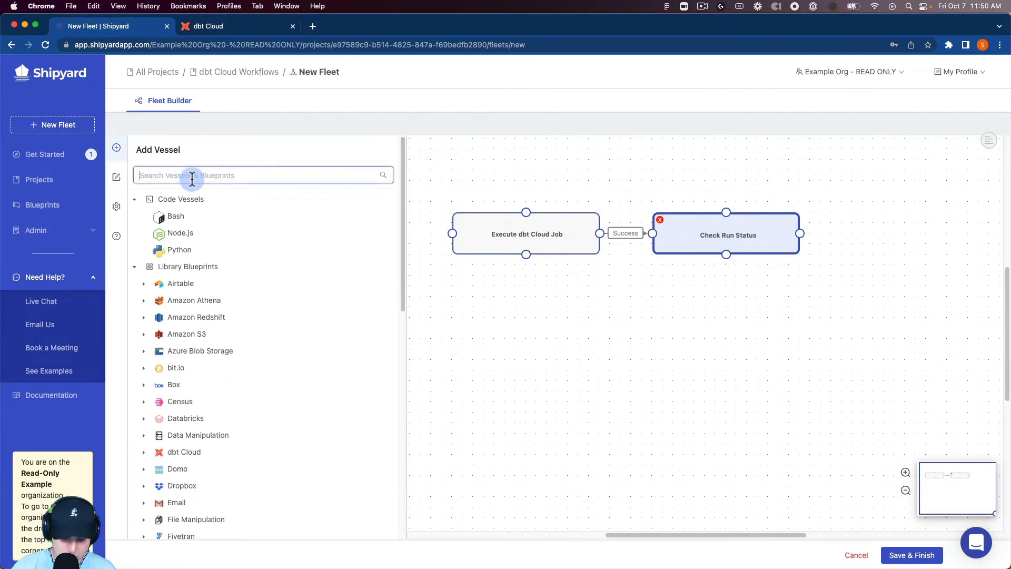
{"action": "type", "text": "bigu"}
{"action": "key", "text": "BackSpace"}
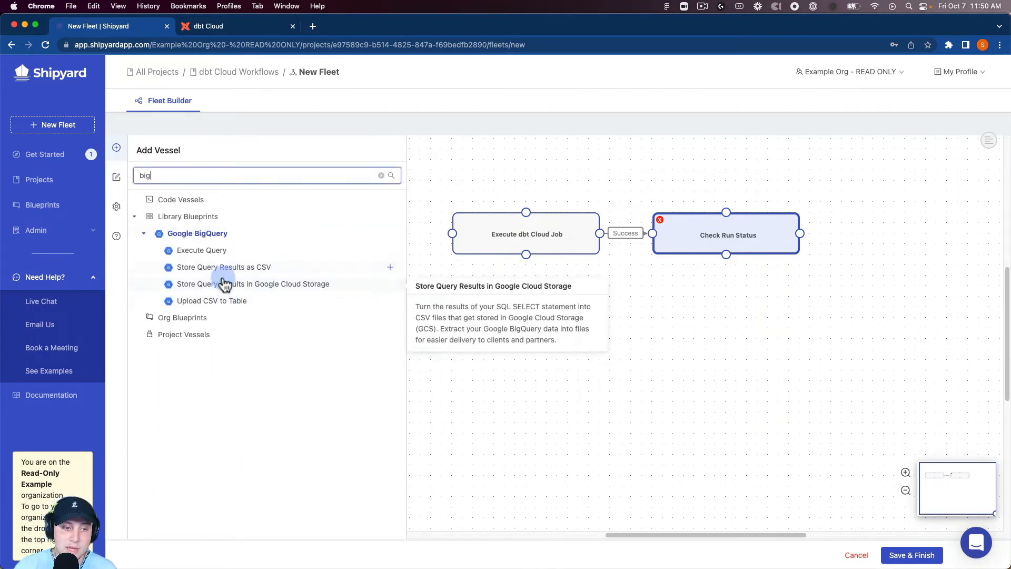
{"action": "mouse_move", "coordinate": [224, 276]}
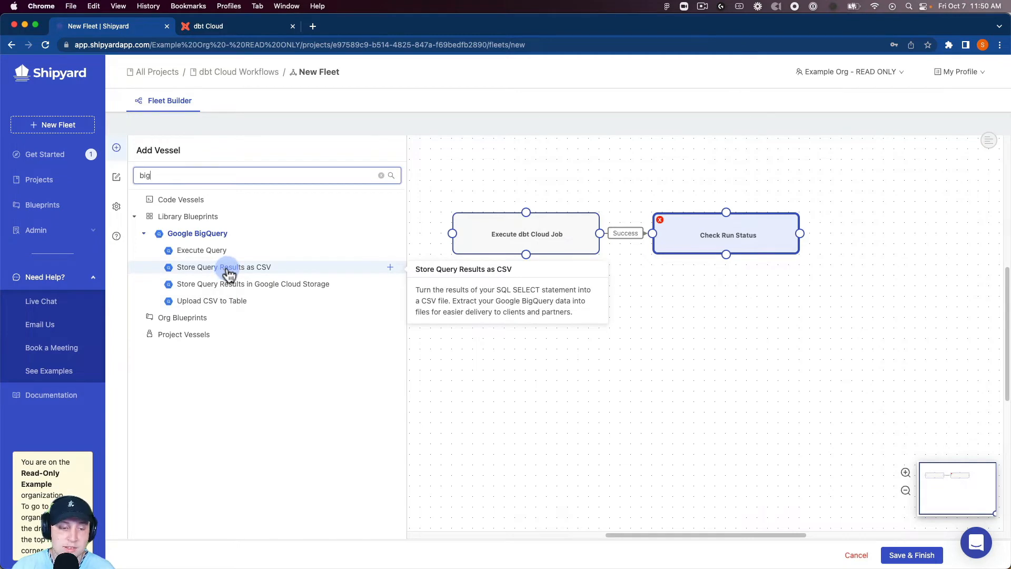
{"action": "left_click", "coordinate": [226, 269]}
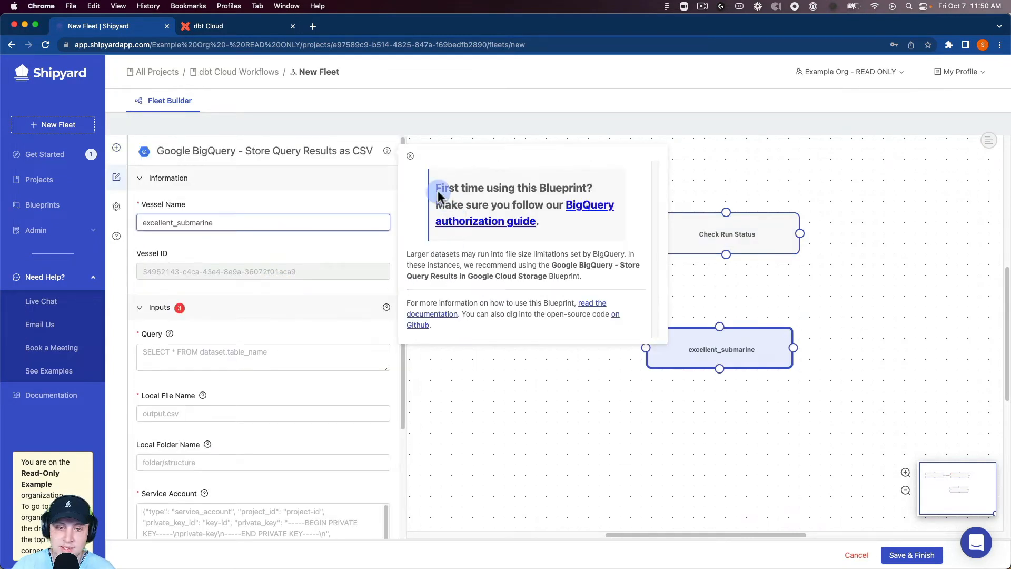
{"action": "left_click", "coordinate": [409, 156]}
{"action": "left_click_drag", "start_coordinate": [767, 346], "coordinate": [912, 258]}
Step: Name the BigQuery vessel "Store Query Results as CSV"
{"action": "left_click", "coordinate": [207, 223]}
{"action": "double_click", "coordinate": [210, 221]}
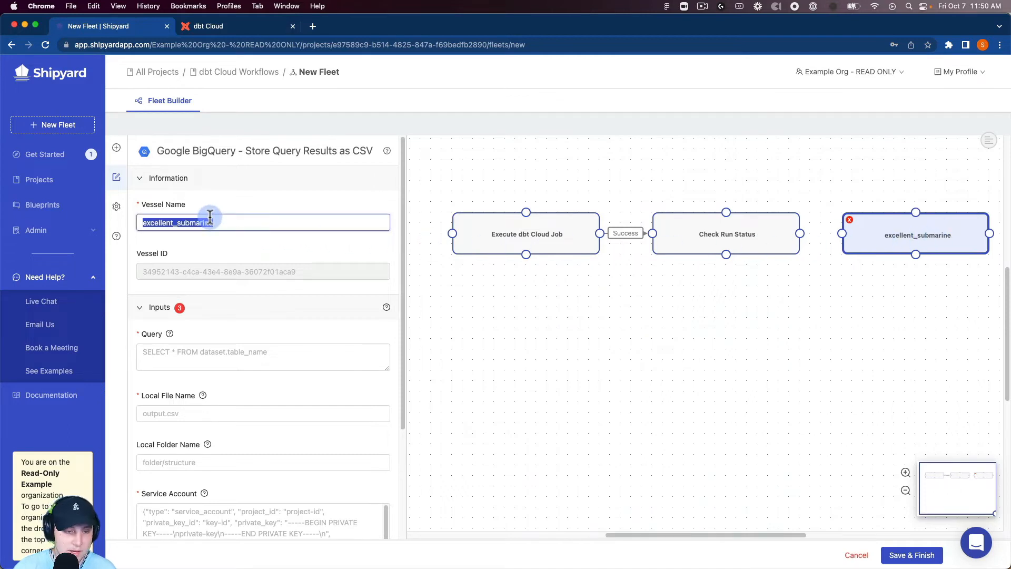
{"action": "type", "text": "Store"}
{"action": "key", "text": "Down"}
{"action": "key", "text": "Down"}
{"action": "key", "text": "Down"}
{"action": "key", "text": "Return"}
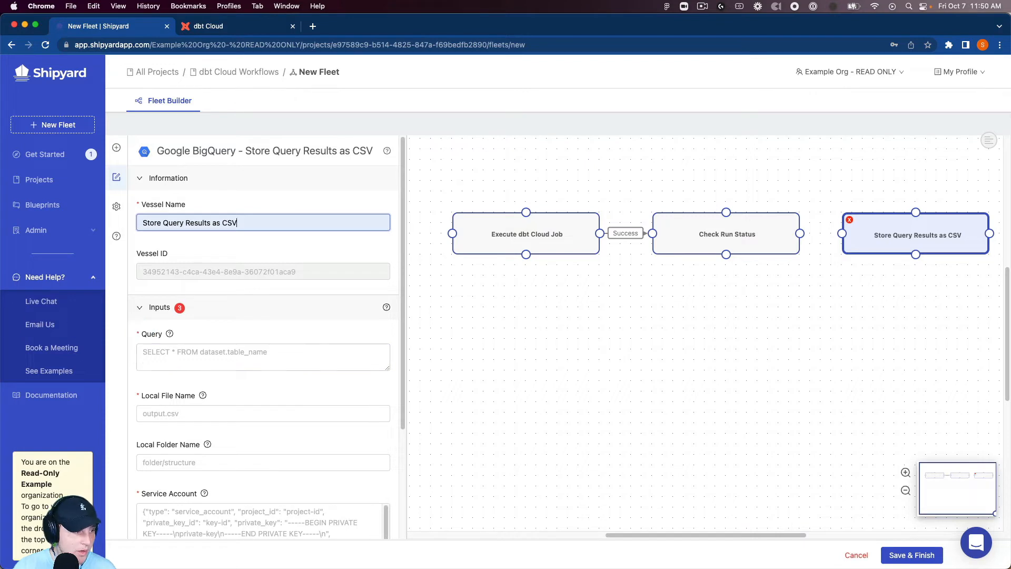
Step: Set the query to SELECT * FROM `dbt-demos.538_football.stg_football_matches` LIMIT 10 and the local file name to test.csv
{"action": "left_click", "coordinate": [178, 352]}
{"action": "type", "text": "SELECT * FROM `dbt-demos.538_football.stg_football_matches` LIMIT 10"}
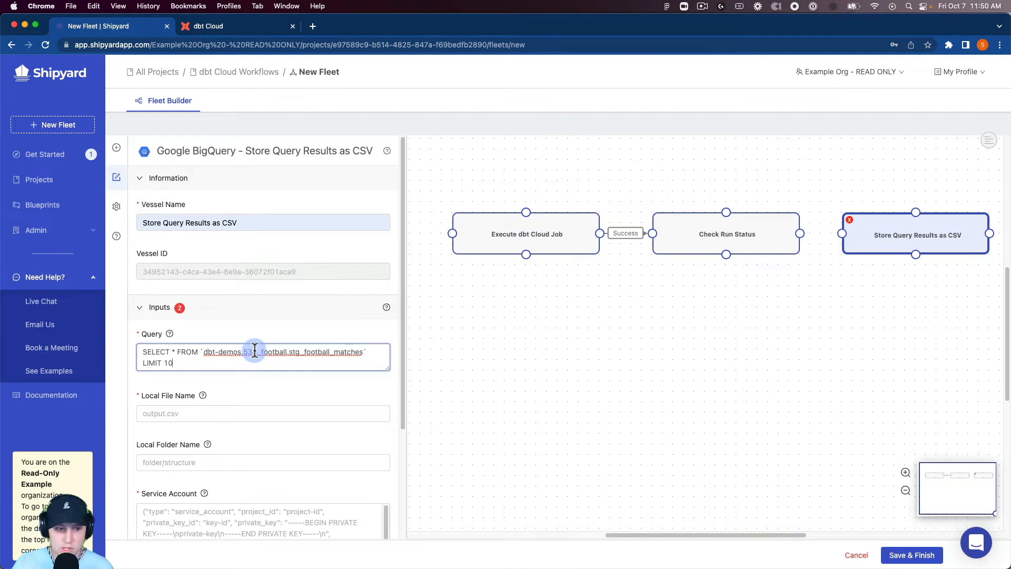
{"action": "left_click", "coordinate": [226, 415]}
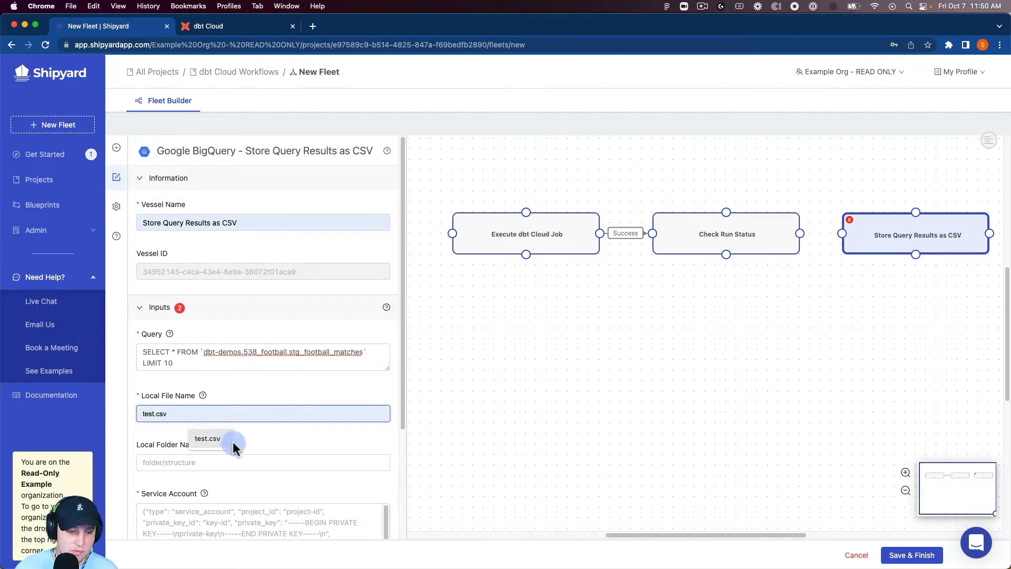
{"action": "left_click", "coordinate": [227, 441]}
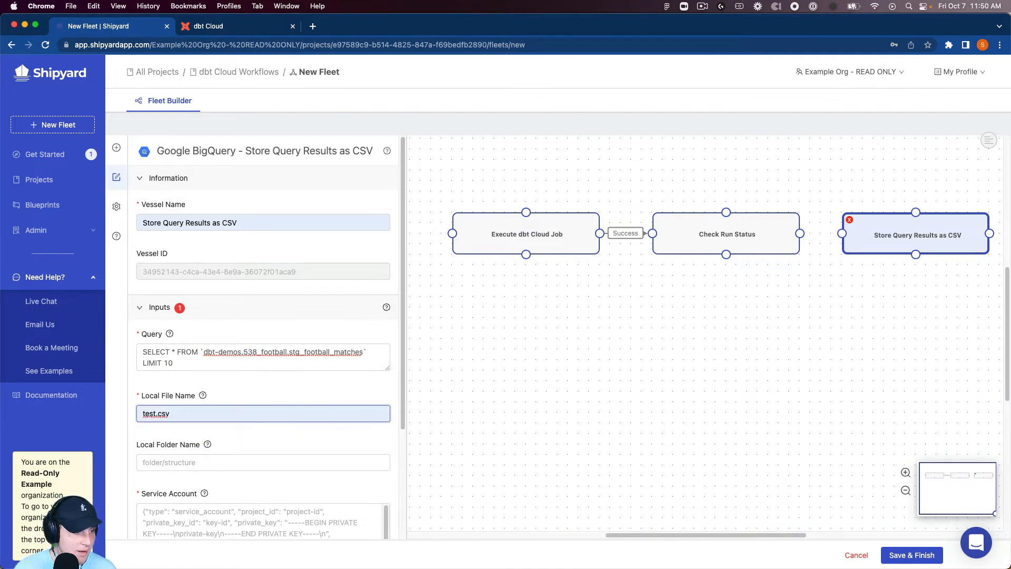
Step: Paste the Google service account key into the BigQuery vessel's Service Account field
{"action": "left_click", "coordinate": [158, 521]}
{"action": "key", "text": "super+v"}
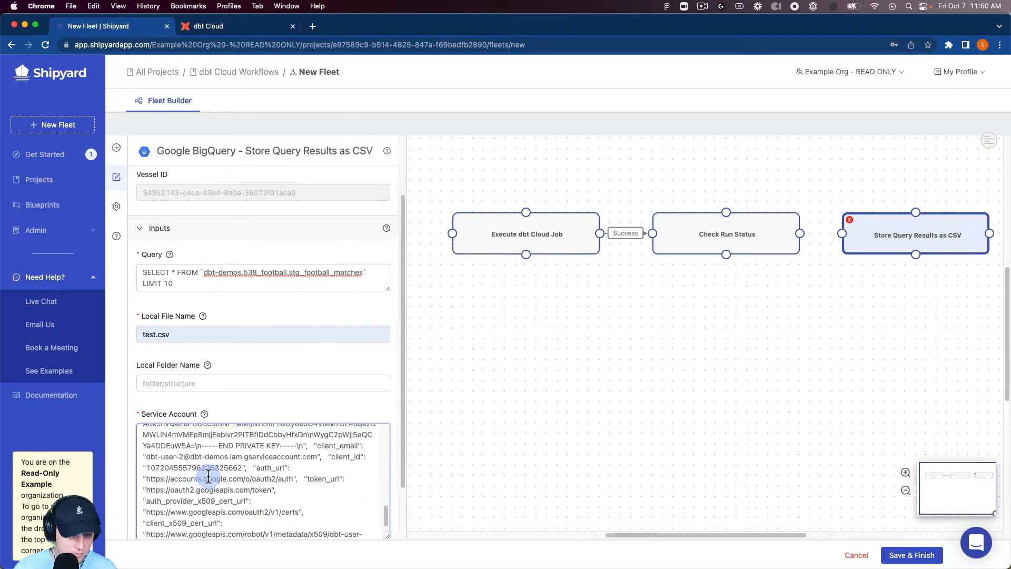
{"action": "left_click", "coordinate": [238, 414]}
{"action": "scroll", "coordinate": [235, 396], "scroll_direction": "up", "scroll_amount": 1}
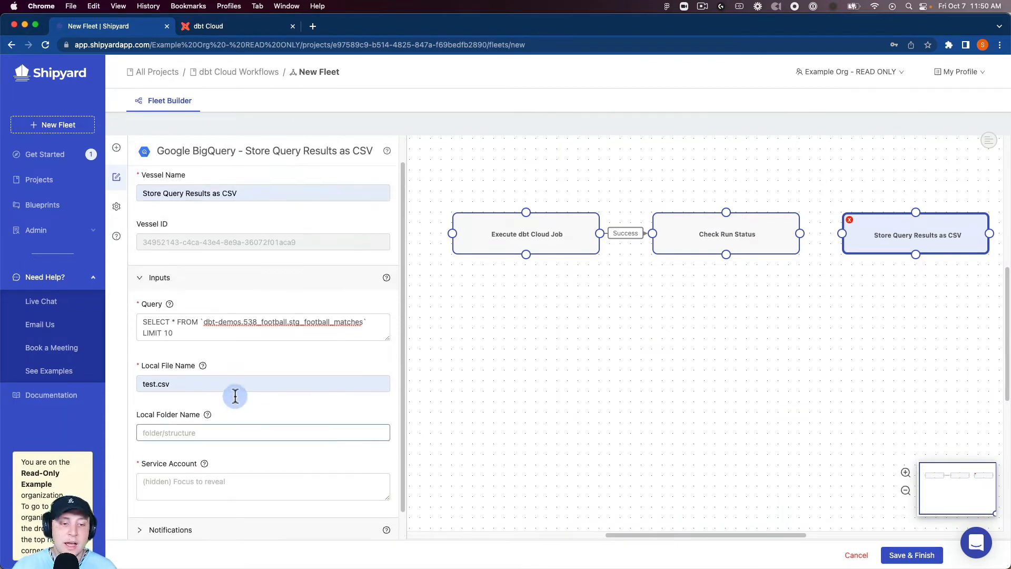
Step: Connect the Check Run Status vessel to the Store Query Results as CSV vessel with a Success path
{"action": "left_click", "coordinate": [236, 396]}
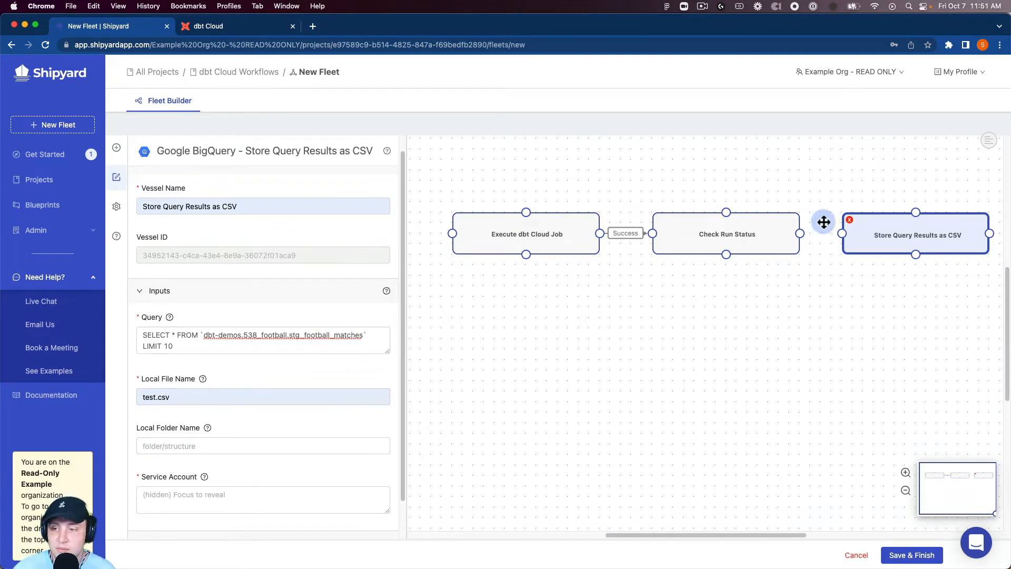
{"action": "left_click_drag", "start_coordinate": [811, 231], "coordinate": [842, 234]}
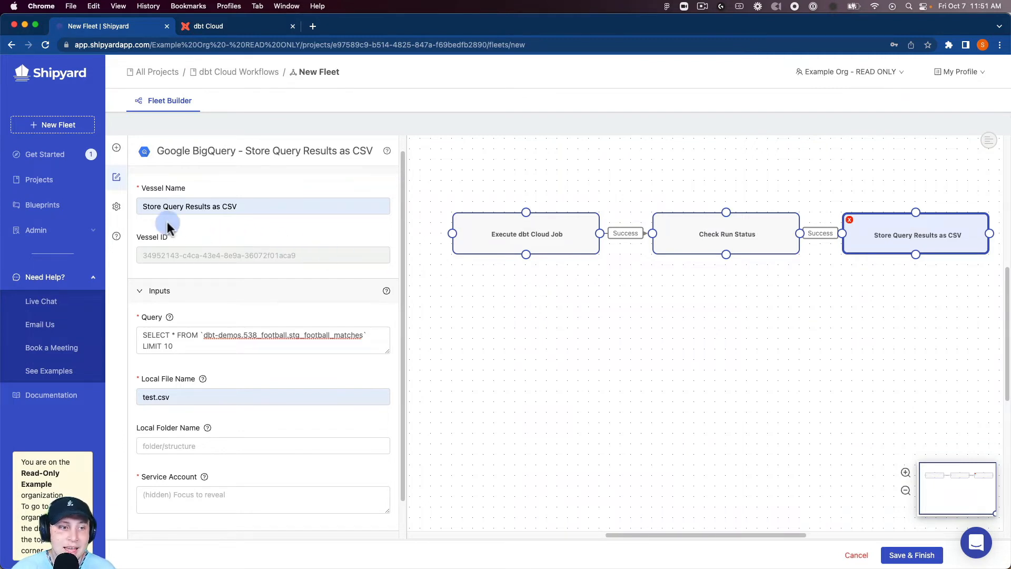
Step: Name the fleet "dbt Cloud -> BigQuery" in the fleet settings and save the finished fleet
{"action": "left_click", "coordinate": [116, 206]}
{"action": "double_click", "coordinate": [212, 212]}
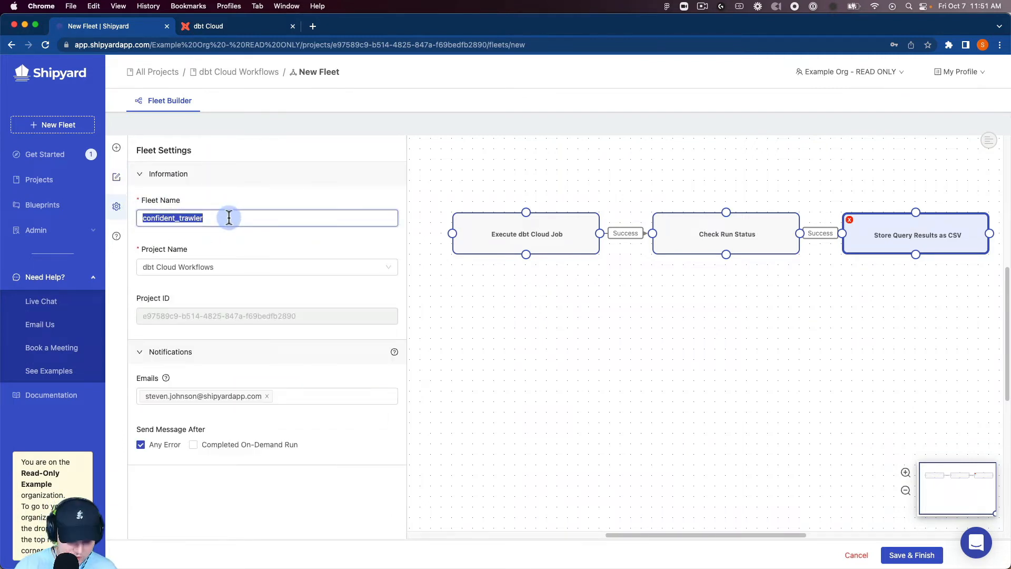
{"action": "type", "text": "dbt Clo"}
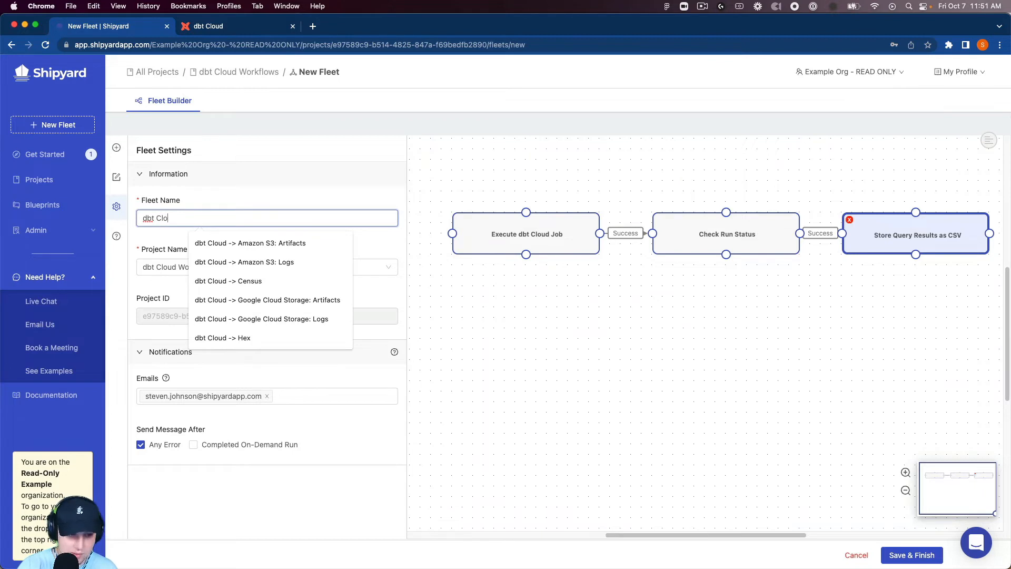
{"action": "type", "text": "ud -> BigQuery"}
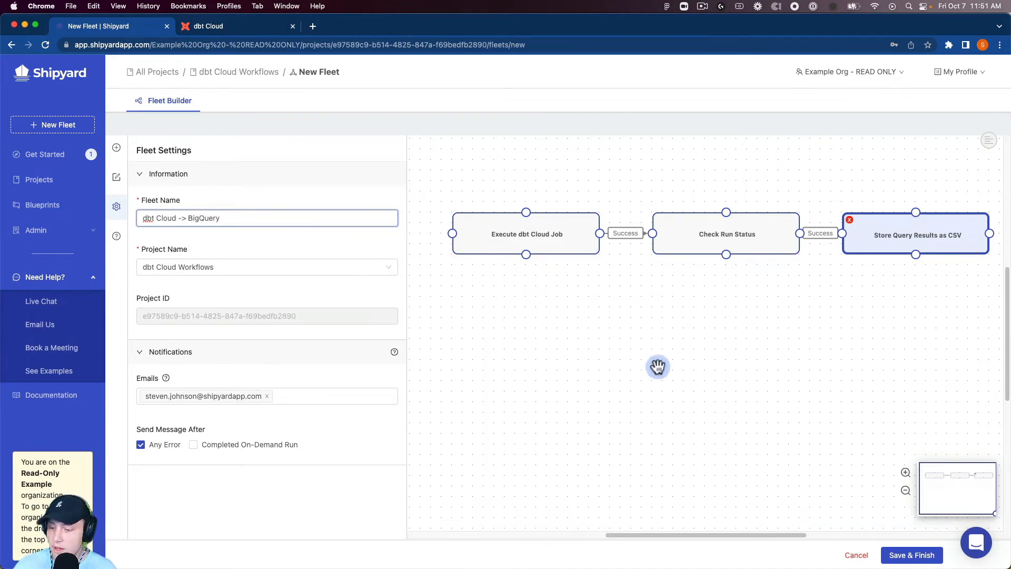
{"action": "left_click", "coordinate": [920, 557]}
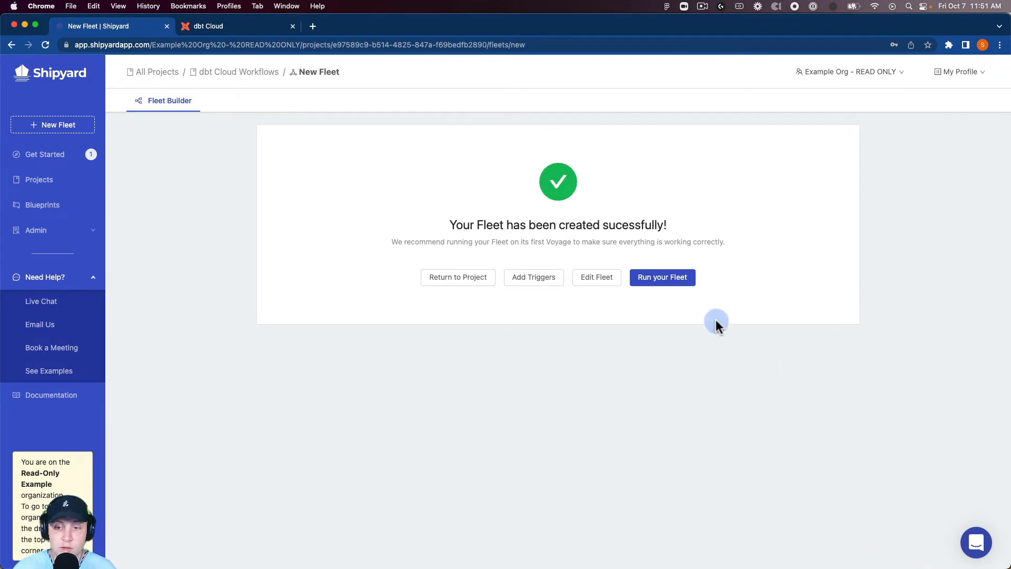
Step: Run the new fleet on demand and open the log of its Store Query Results as CSV vessel
{"action": "left_click", "coordinate": [662, 279]}
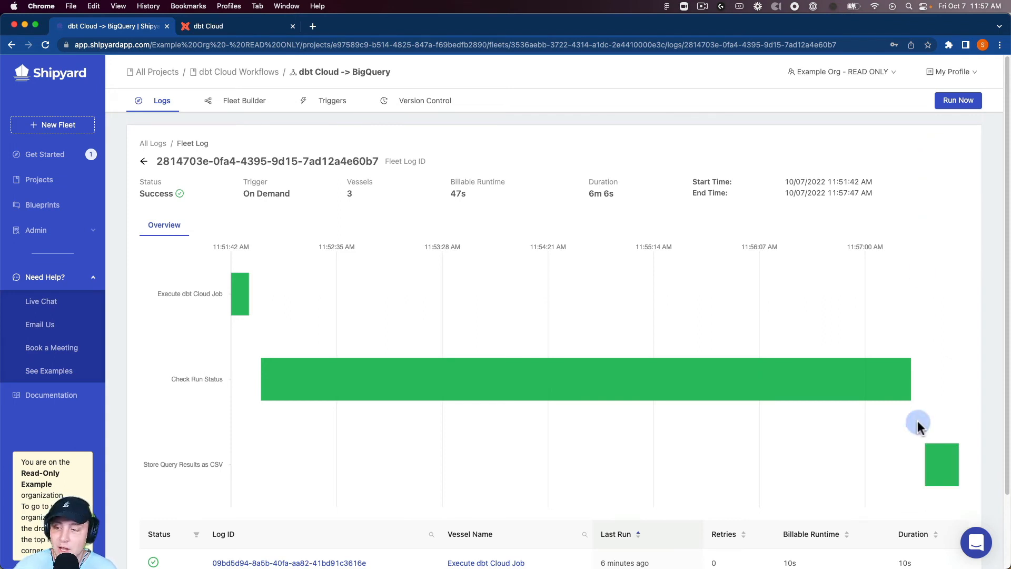
{"action": "left_click", "coordinate": [933, 465]}
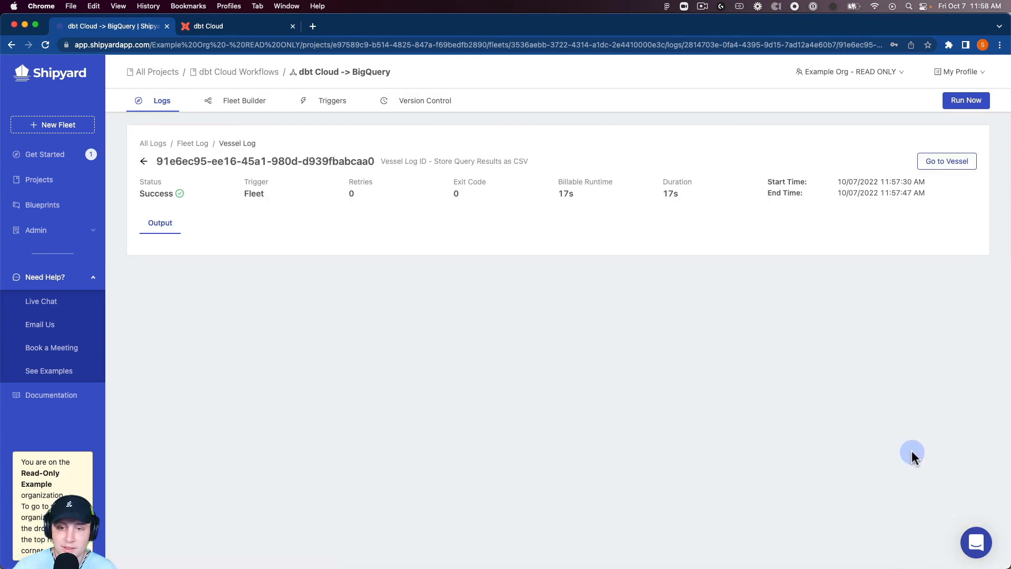